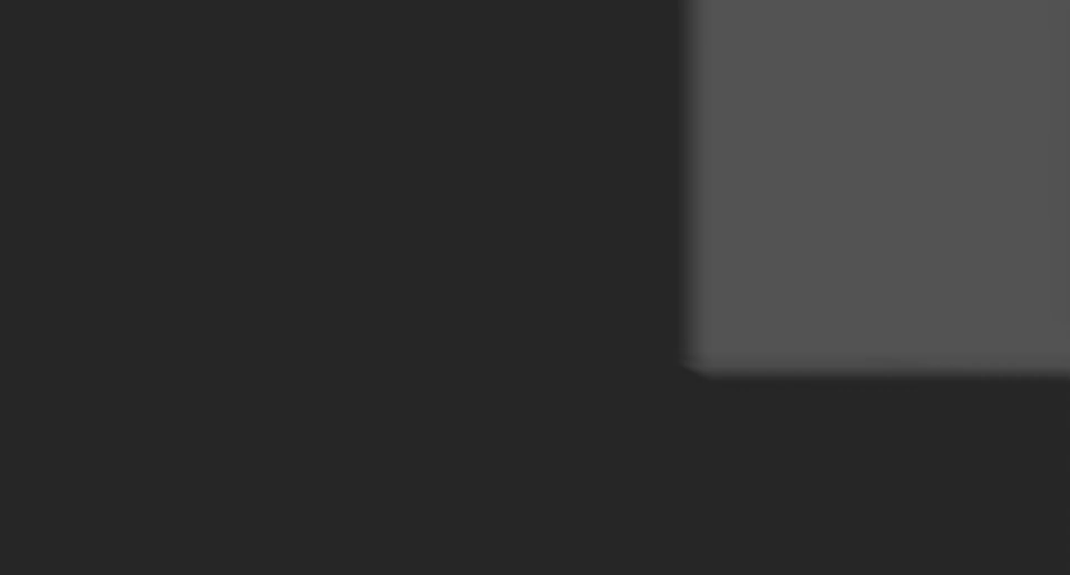
# With the Move tool selected, undock the Layers and Learn panels as floating panels.
pyautogui.click(14, 67)
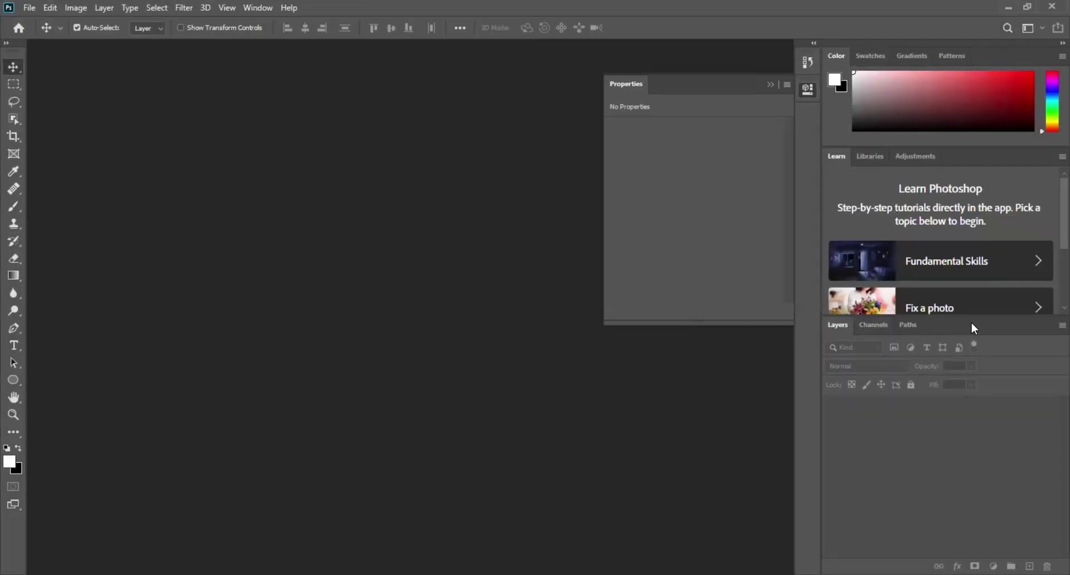
pyautogui.moveTo(831, 326); pyautogui.dragTo(741, 342)
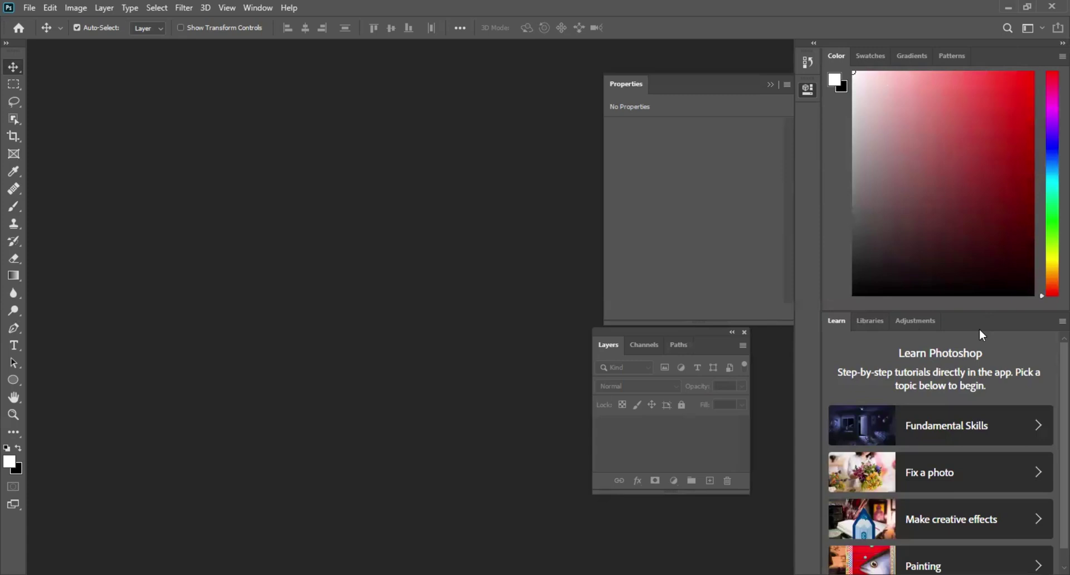
pyautogui.moveTo(1003, 326); pyautogui.dragTo(918, 372)
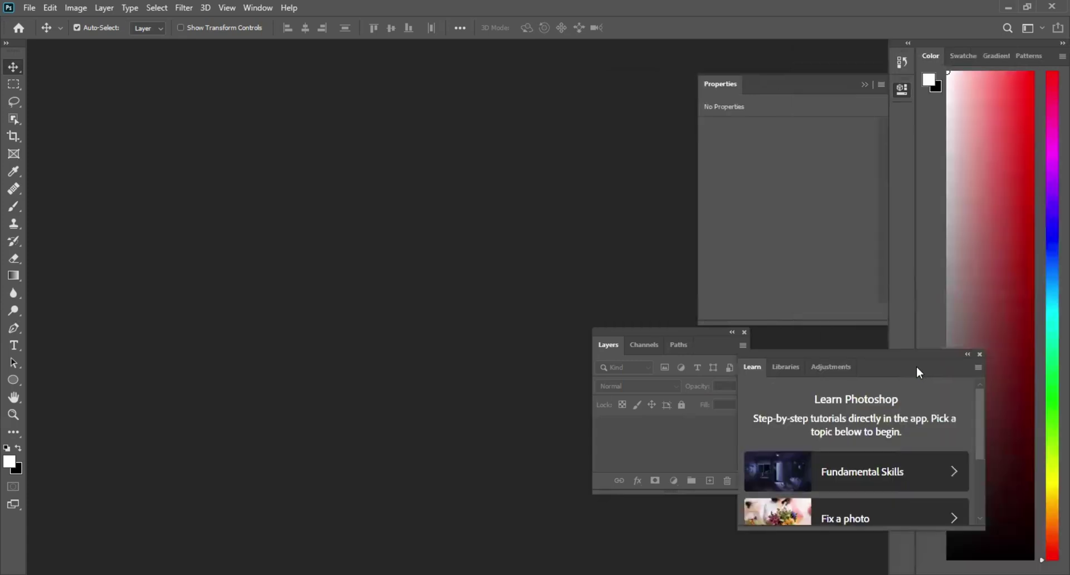
# Move the floating Layers panel up-left and pull Learn out again after briefly docking it.
pyautogui.click(691, 333)
pyautogui.moveTo(691, 333); pyautogui.dragTo(630, 214)
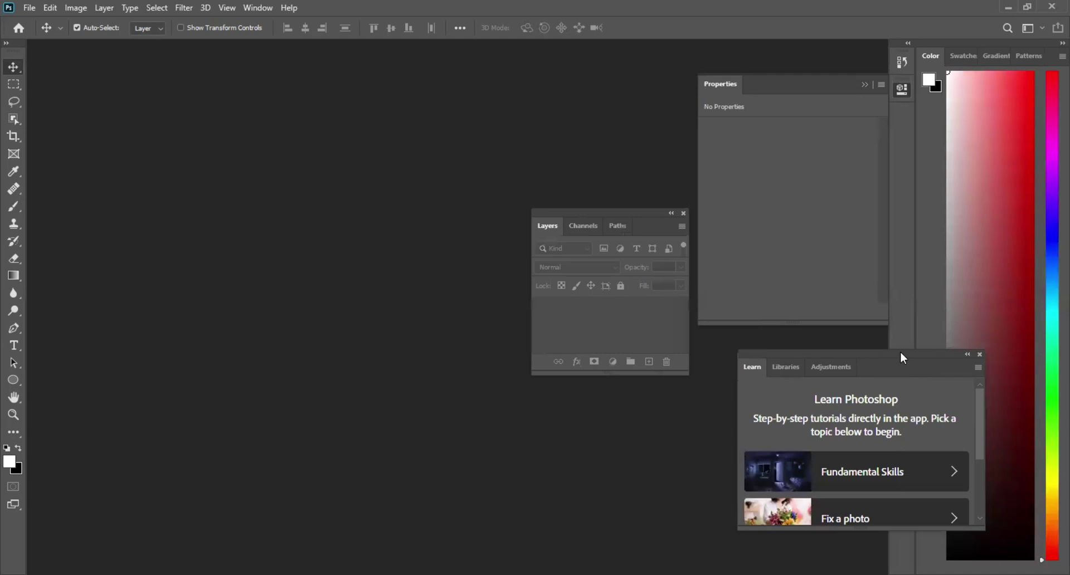
pyautogui.moveTo(909, 332); pyautogui.dragTo(861, 356)
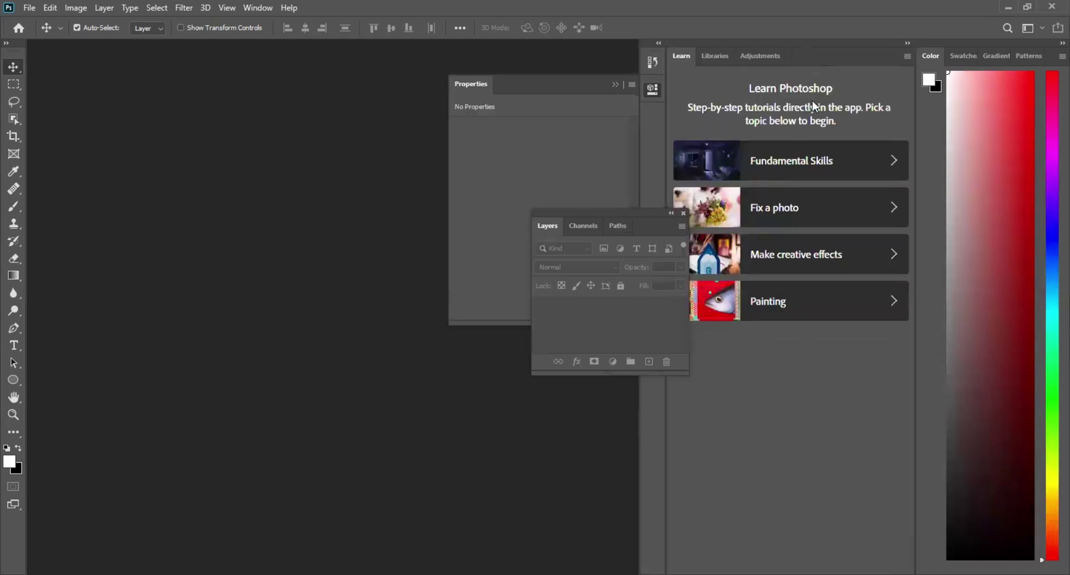
pyautogui.moveTo(850, 116); pyautogui.dragTo(871, 128)
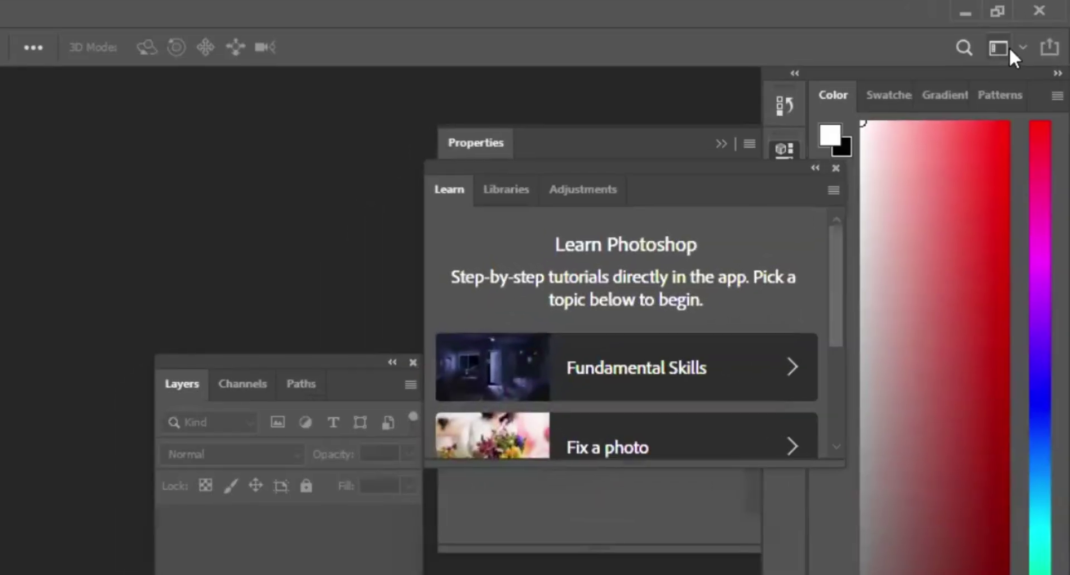
# Choose Reset Essentials from the workspace switcher so all panels redock in their default column.
pyautogui.click(1009, 47)
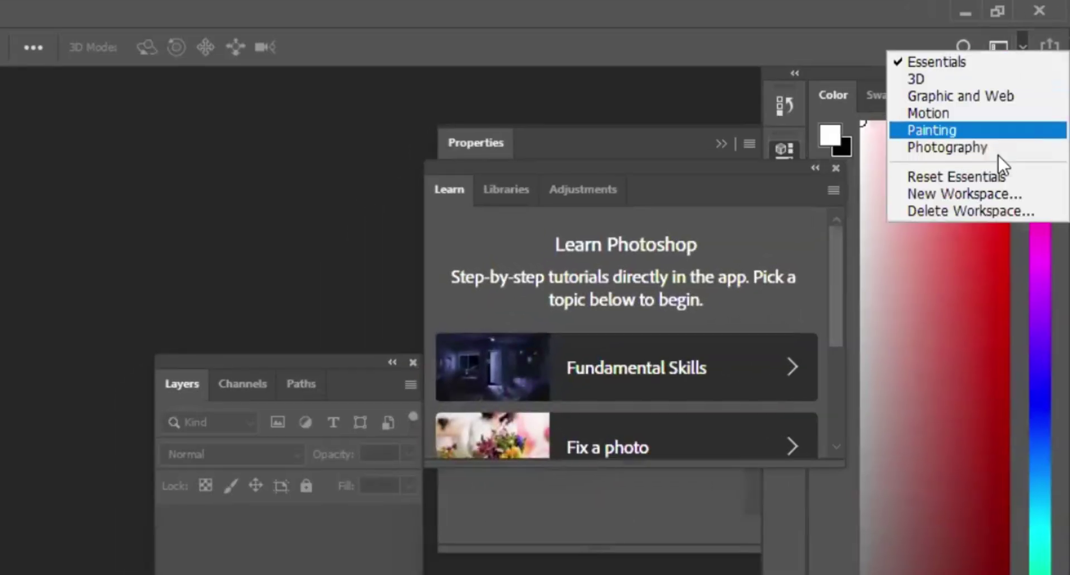
pyautogui.click(975, 177)
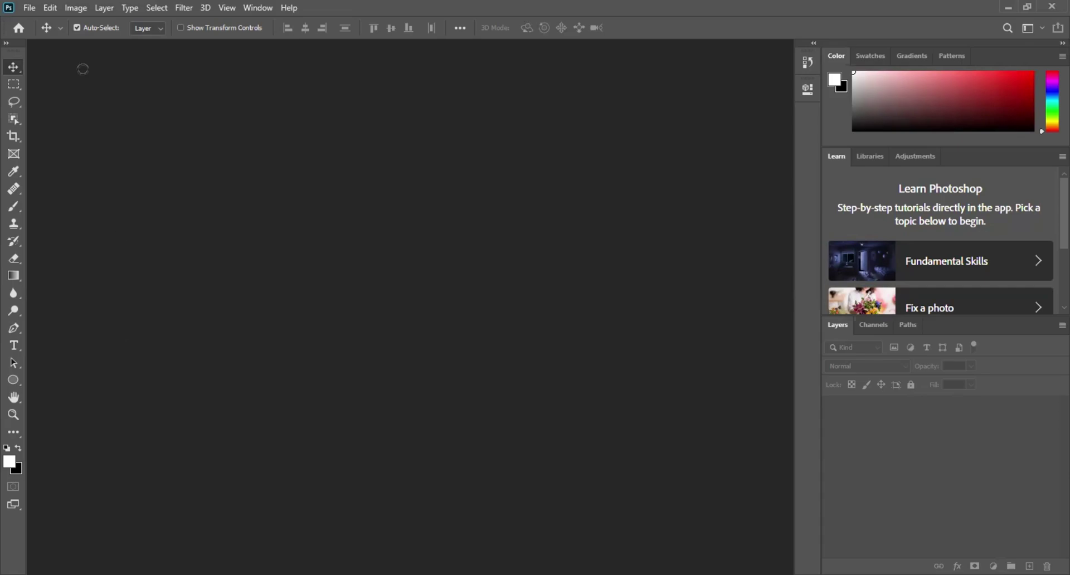
# Open the Interface preferences from the Edit menu.
pyautogui.click(28, 7)
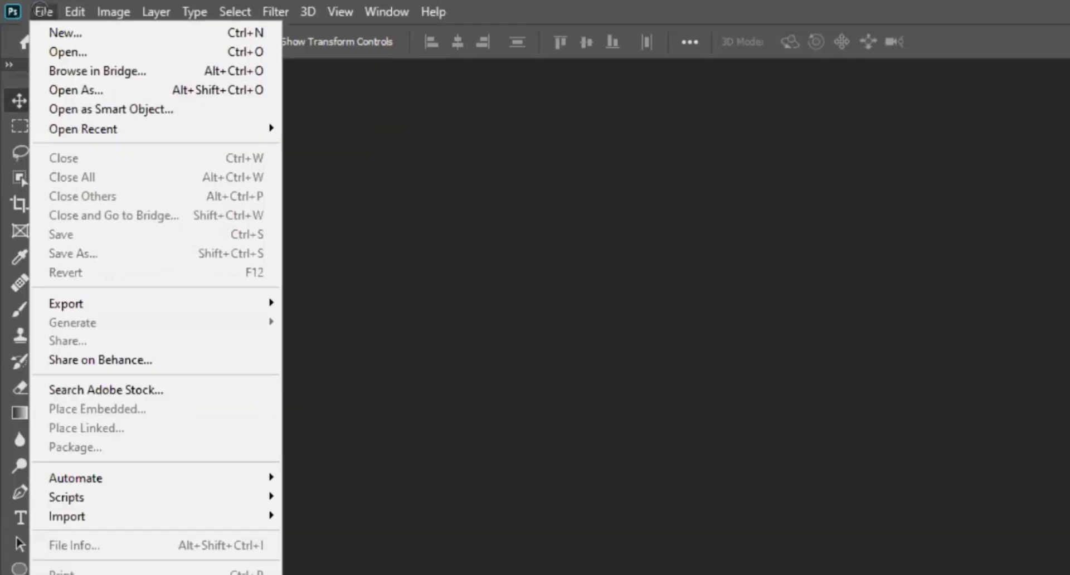
pyautogui.click(41, 10)
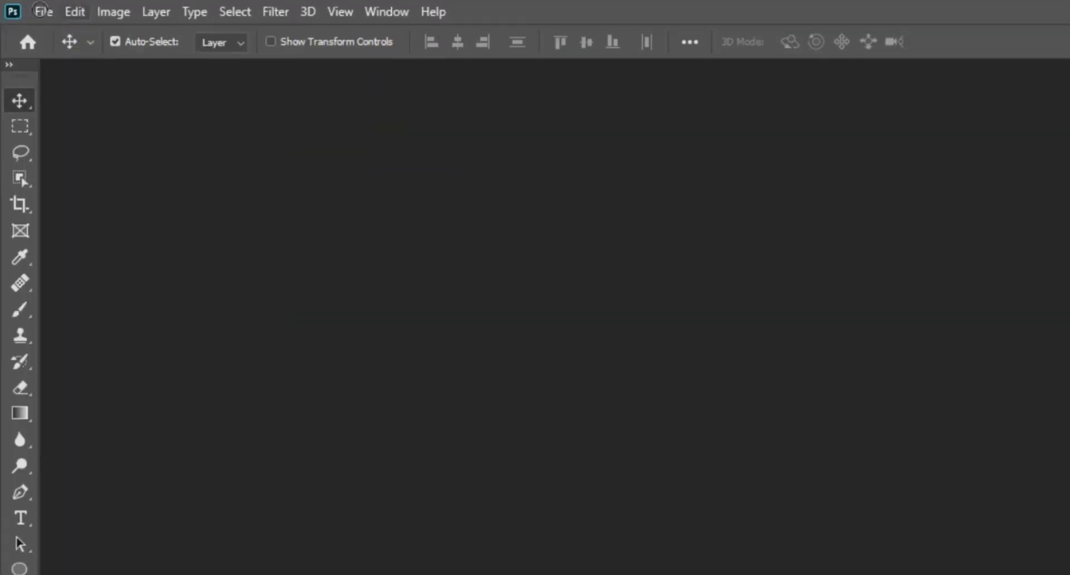
pyautogui.click(74, 12)
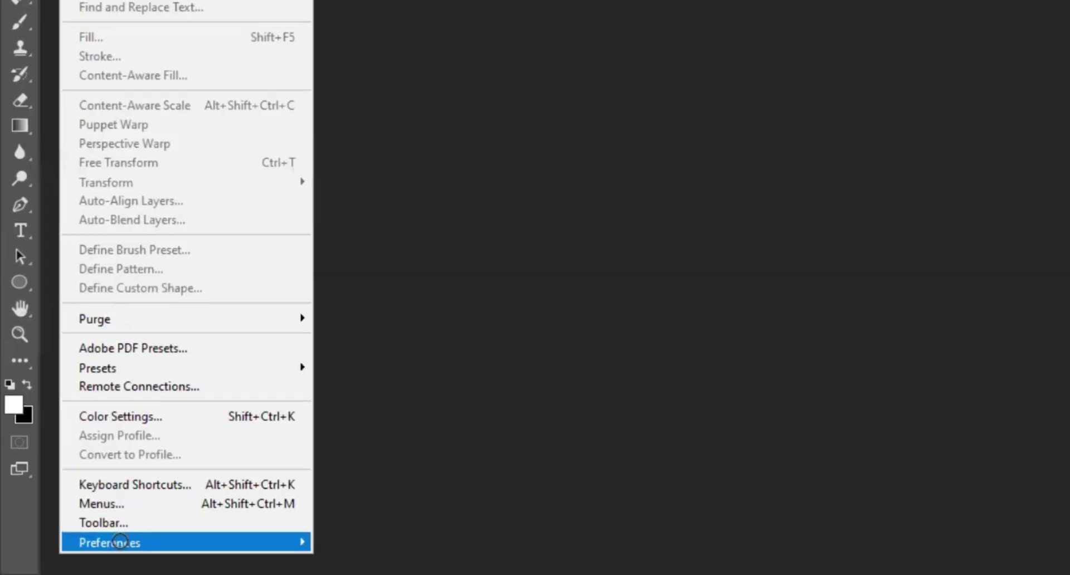
pyautogui.moveTo(109, 543)
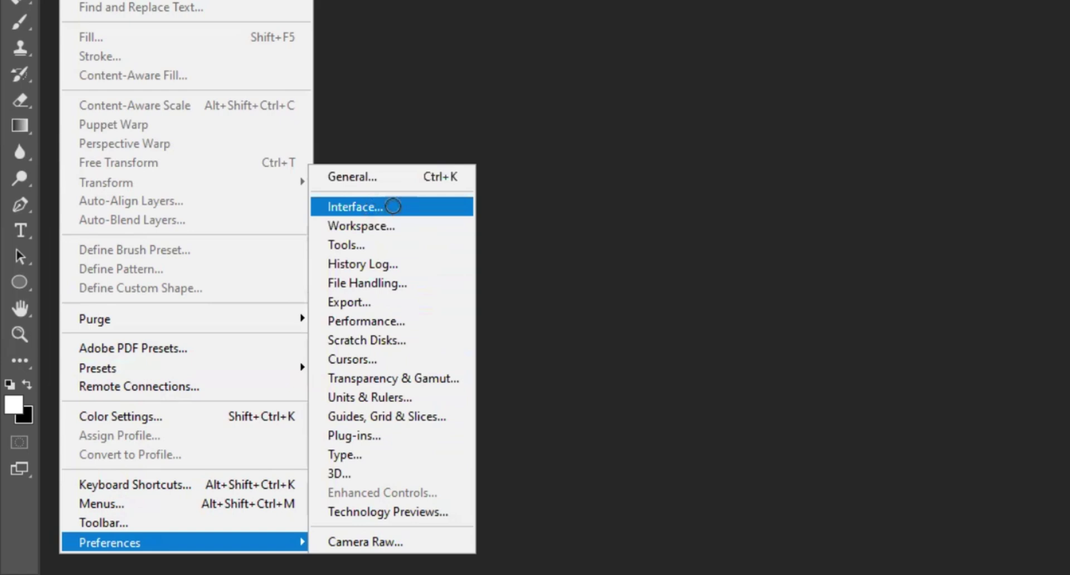
pyautogui.click(393, 206)
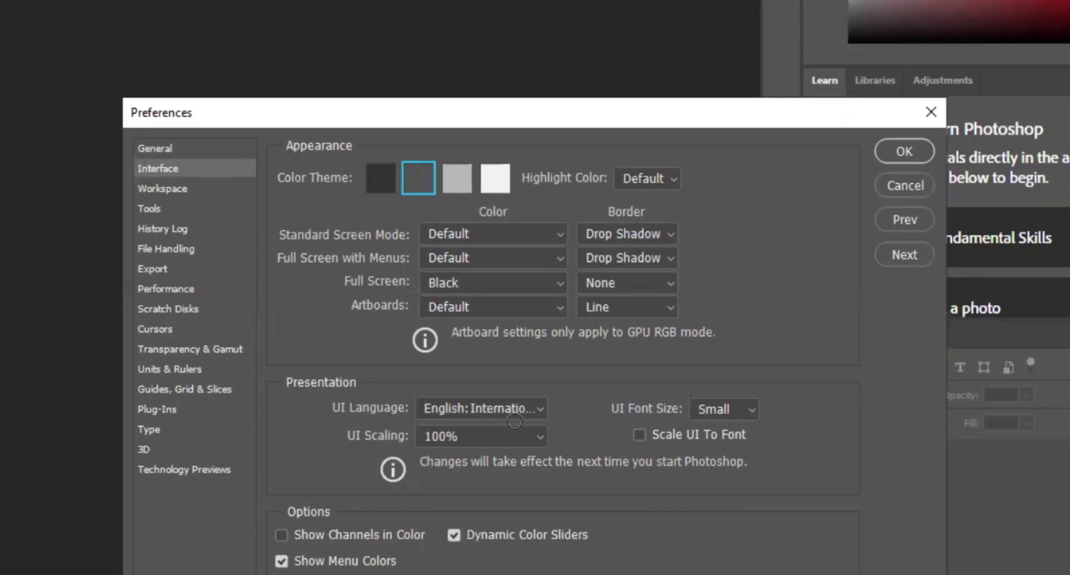
# Cycle through the colour themes, settle on the darkest one, and confirm the preferences.
pyautogui.hotkey('shift', 'F1')
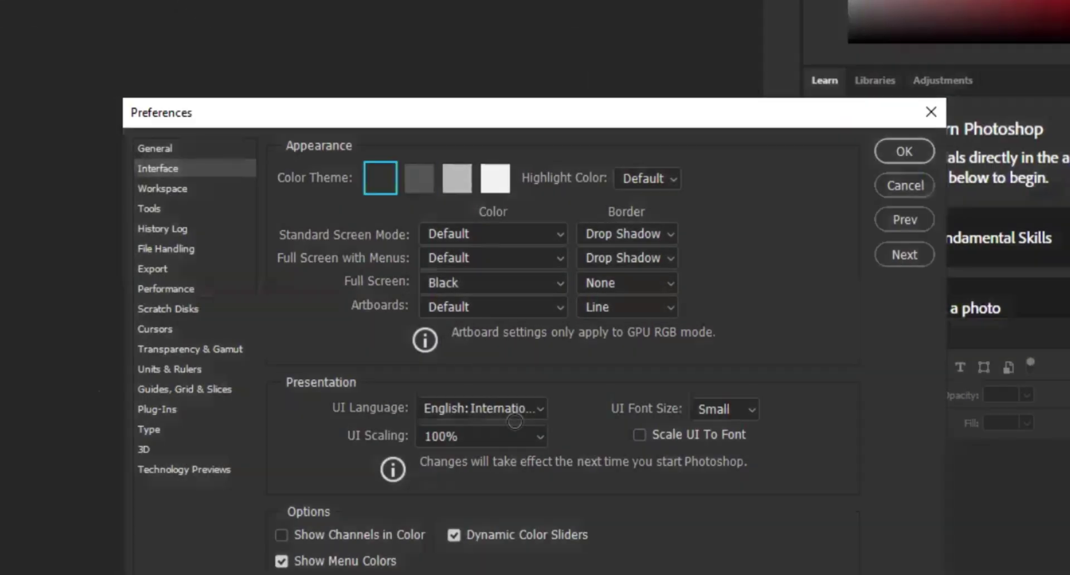
pyautogui.hotkey('shift', 'F2')
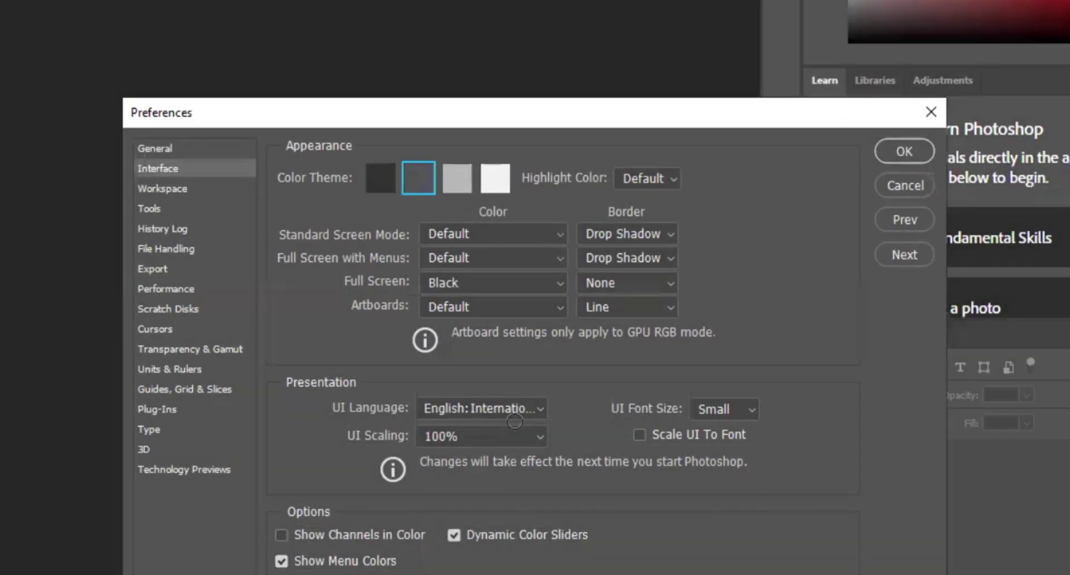
pyautogui.hotkey('shift', 'F2')
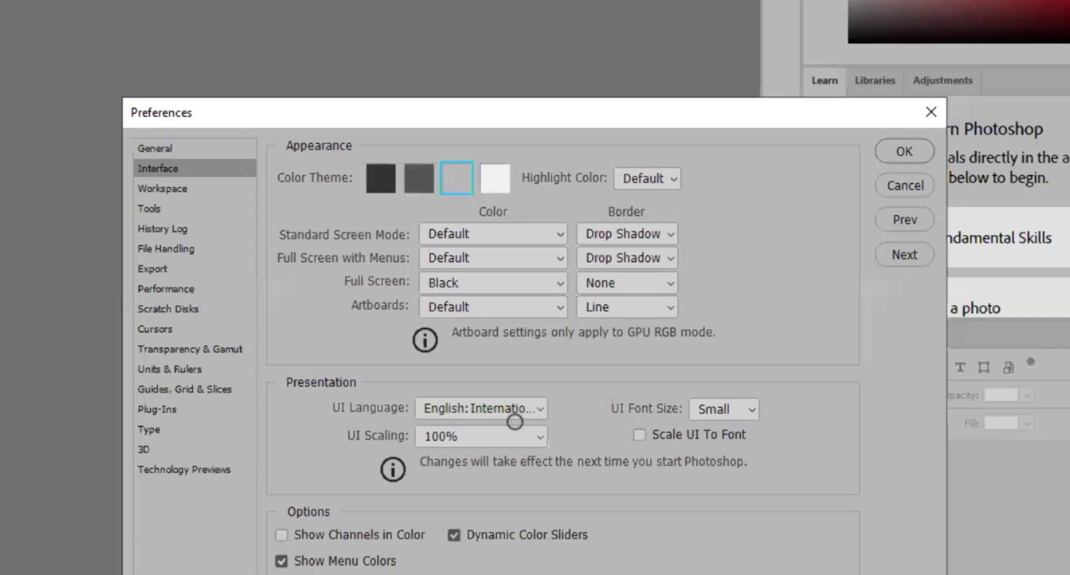
pyautogui.hotkey('shift', 'F2')
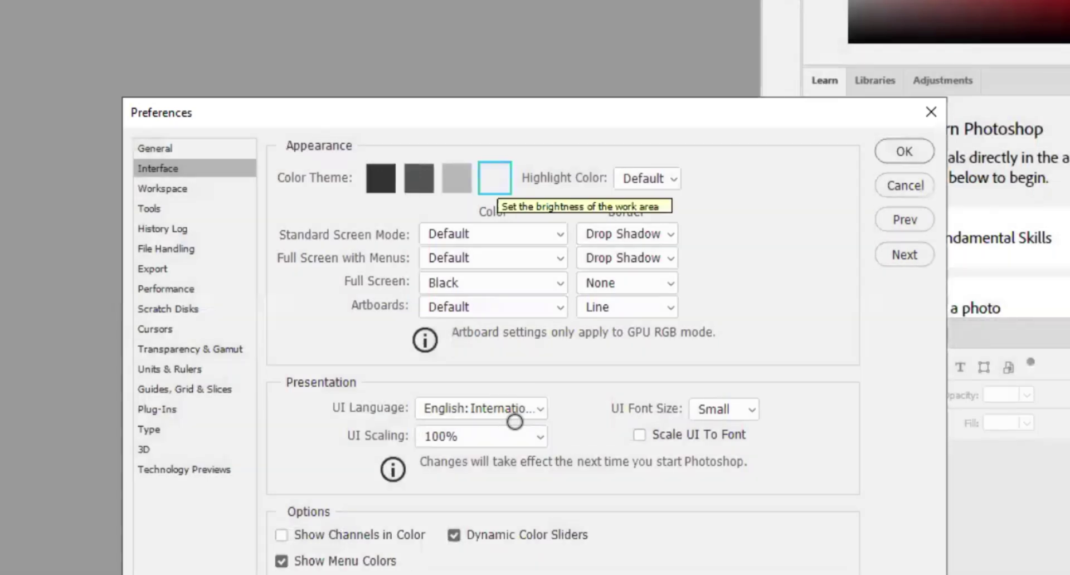
pyautogui.hotkey('shift', 'F2')
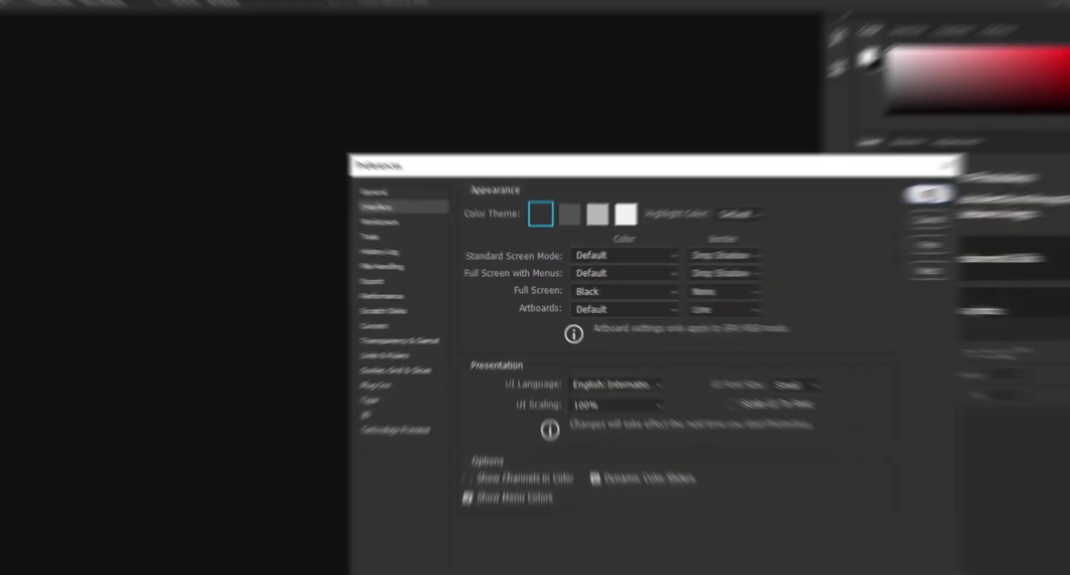
pyautogui.press('Return')
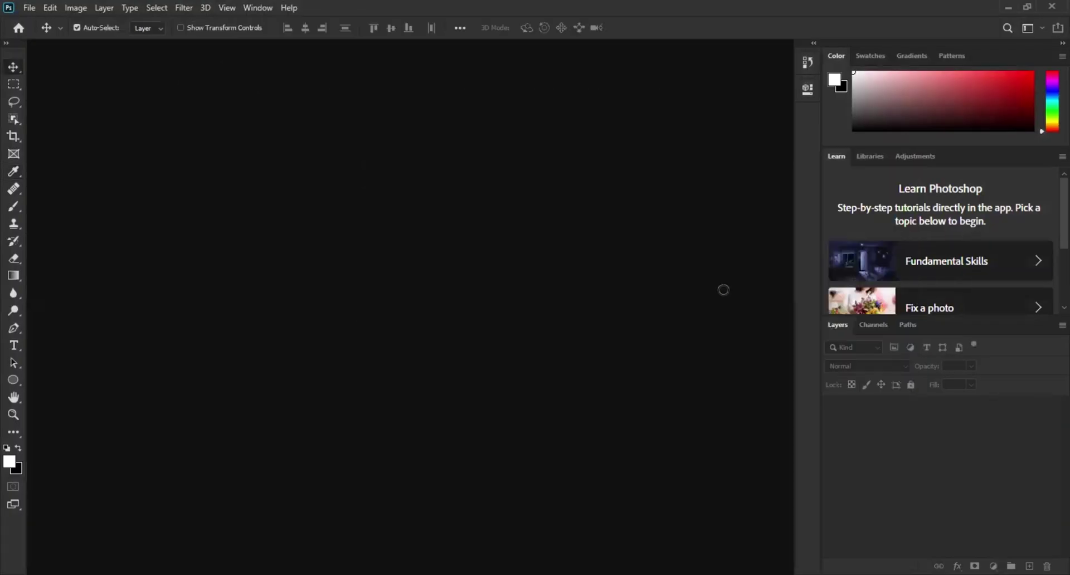